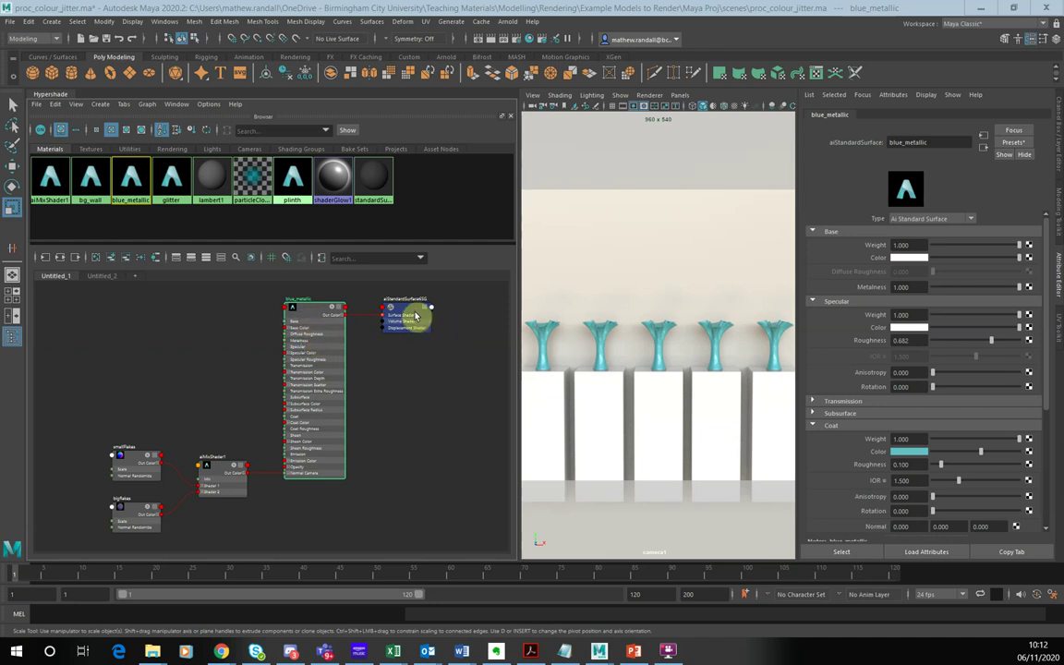
# Nudge the aiStandardSurfaceSG node right and load blue_metallic's attributes.
pyautogui.moveTo(416, 316); pyautogui.dragTo(440, 313)
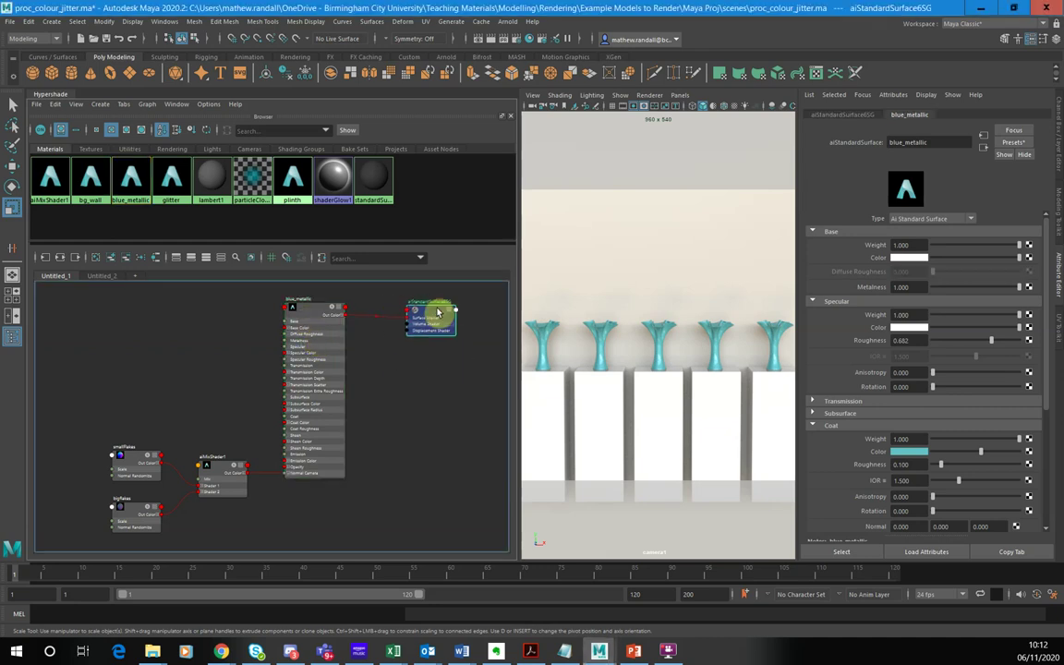
pyautogui.click(310, 320)
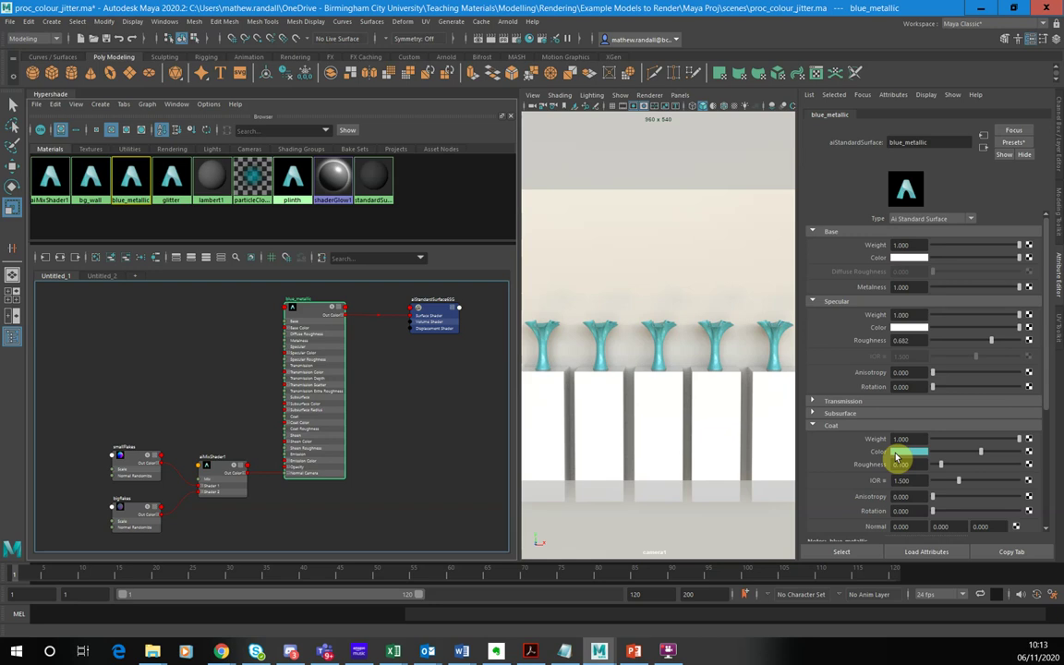
# Create an aiColorJitter node and place it left of blue_metallic.
pyautogui.click(149, 358)
pyautogui.press('Tab')
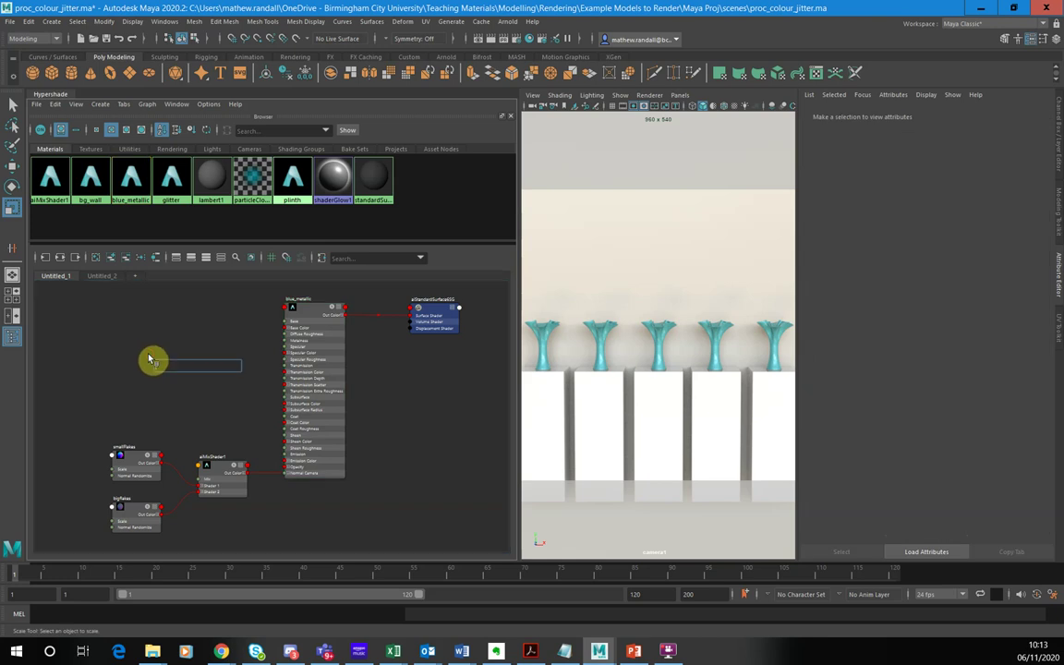
pyautogui.write('col')
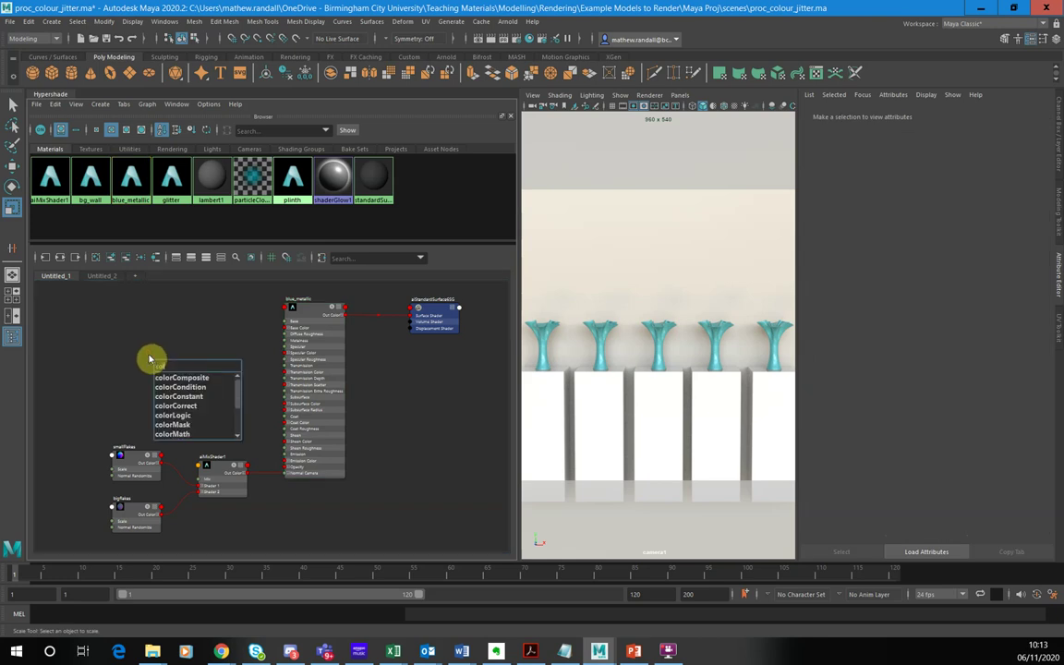
pyautogui.write('orJitt')
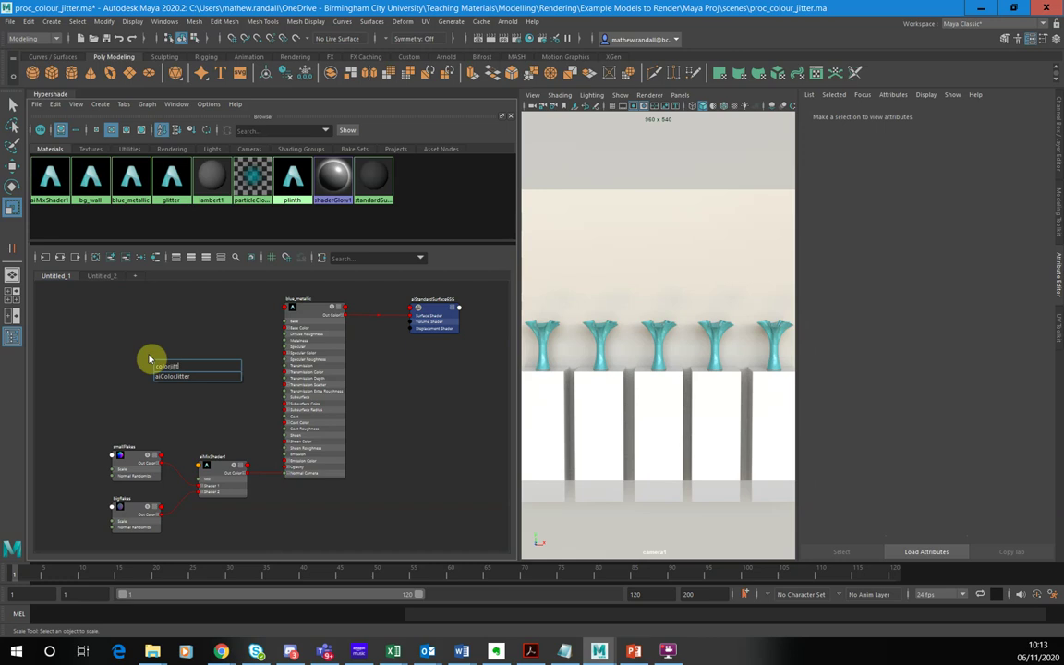
pyautogui.press('Return')
pyautogui.moveTo(173, 382); pyautogui.dragTo(137, 371)
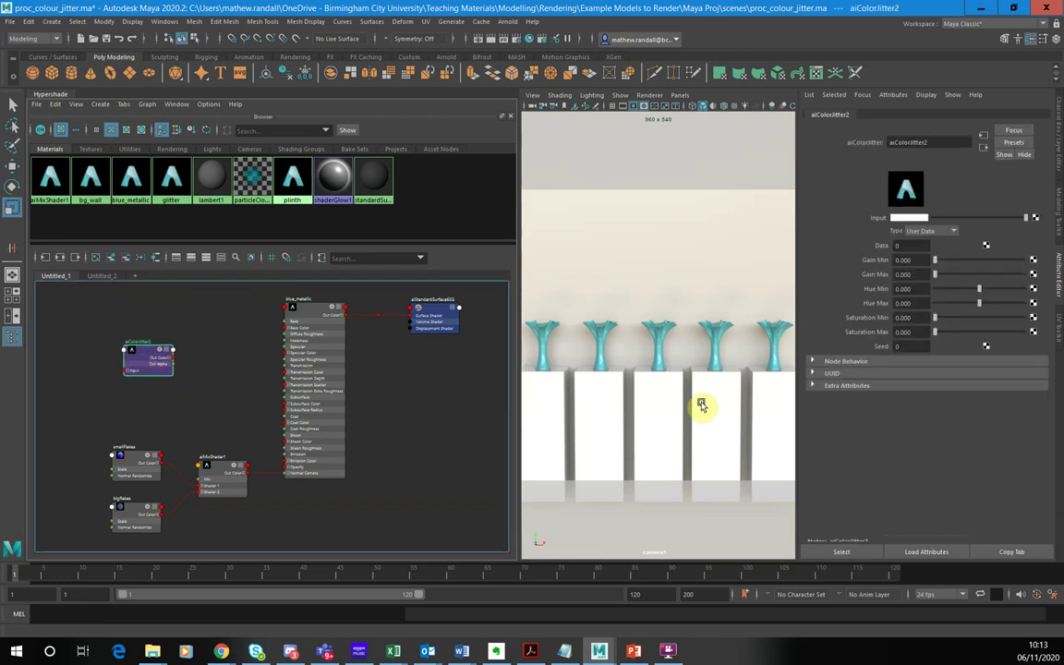
# Connect aiColorJitter2's Out Color to blue_metallic's Coat Color.
pyautogui.click(294, 333)
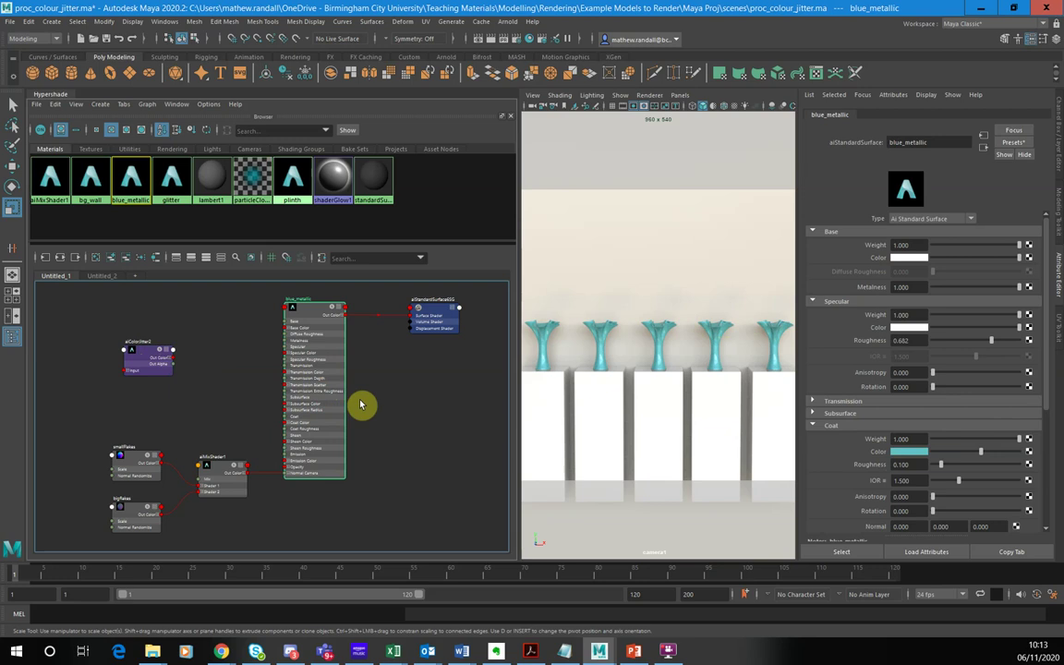
pyautogui.scroll(2, 368, 397)
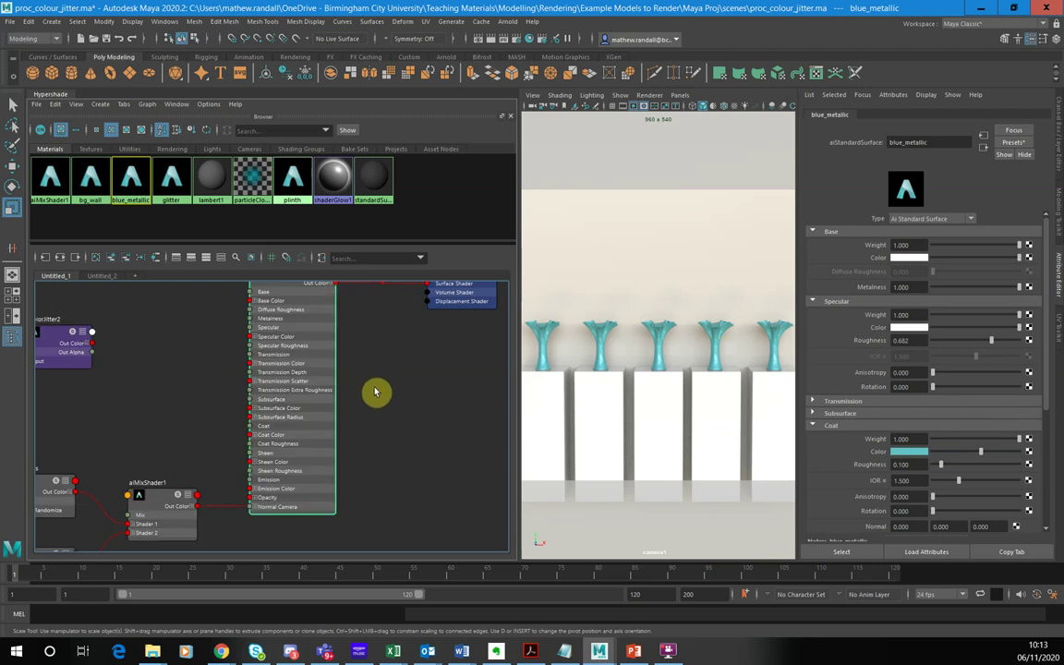
pyautogui.scroll(1, 389, 400)
pyautogui.scroll(-2, 416, 409)
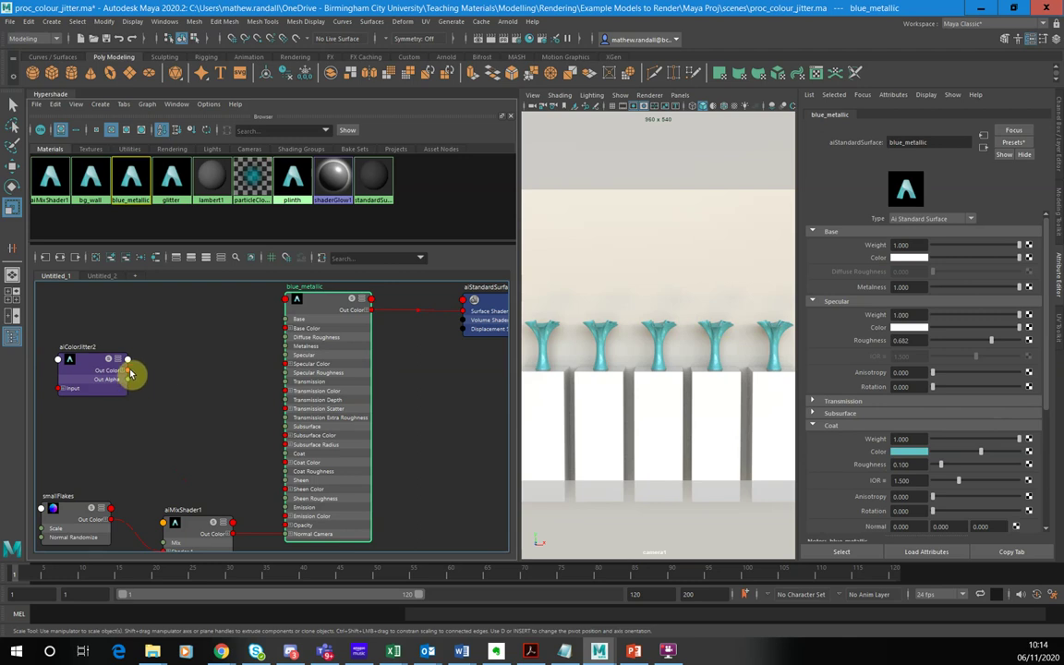
pyautogui.moveTo(129, 371); pyautogui.dragTo(286, 465)
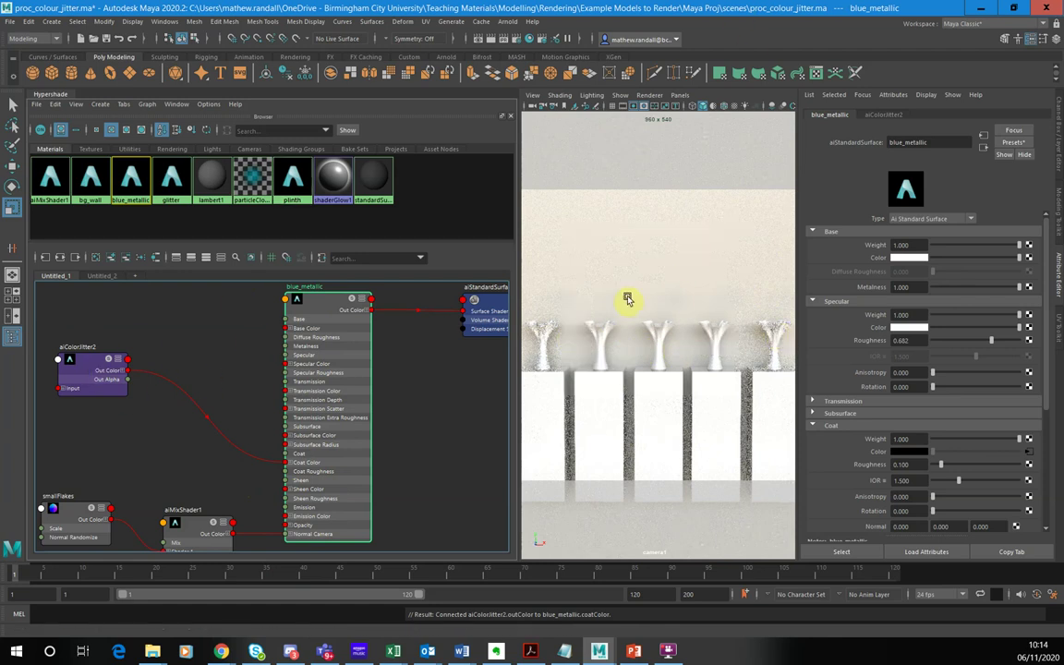
# Set aiColorJitter2's Input colour to teal (HSV 183.46, 0.777, 0.558).
pyautogui.click(651, 95)
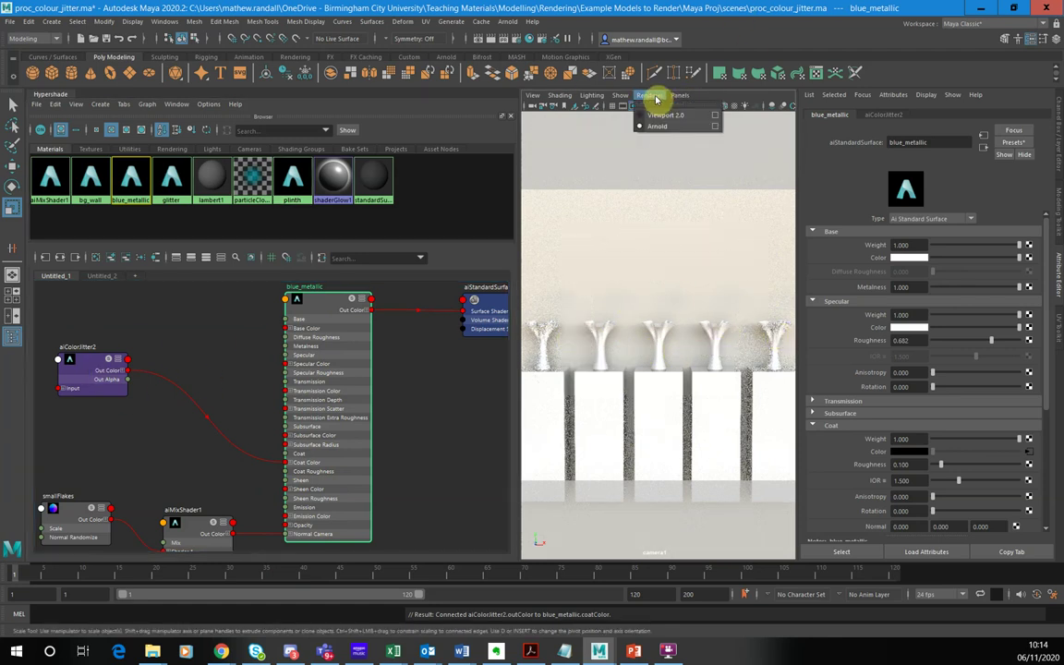
pyautogui.click(214, 335)
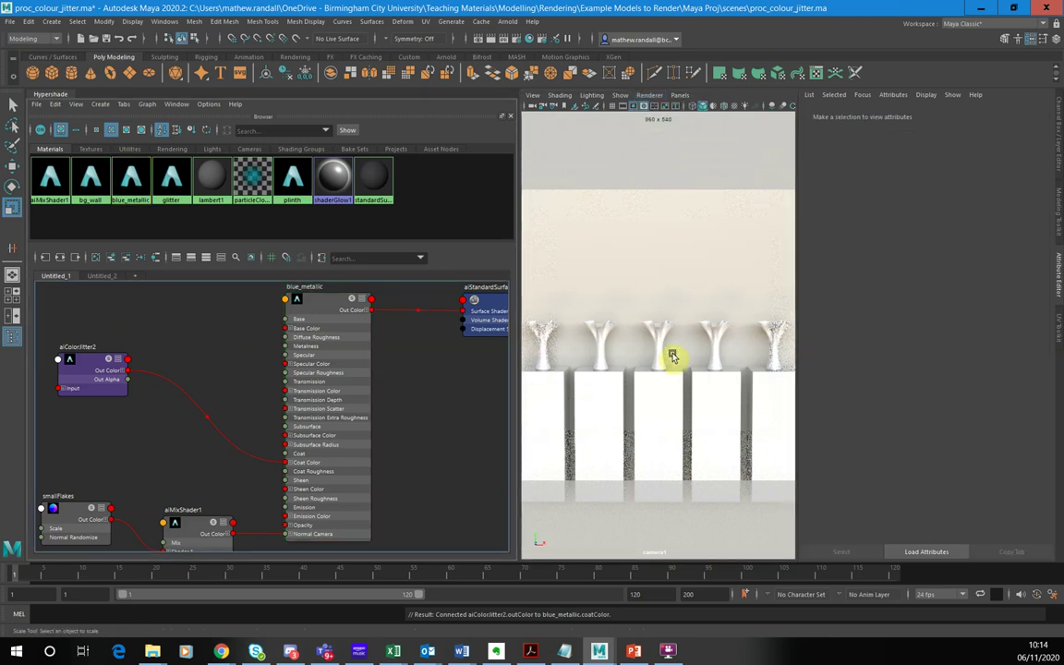
pyautogui.click(100, 363)
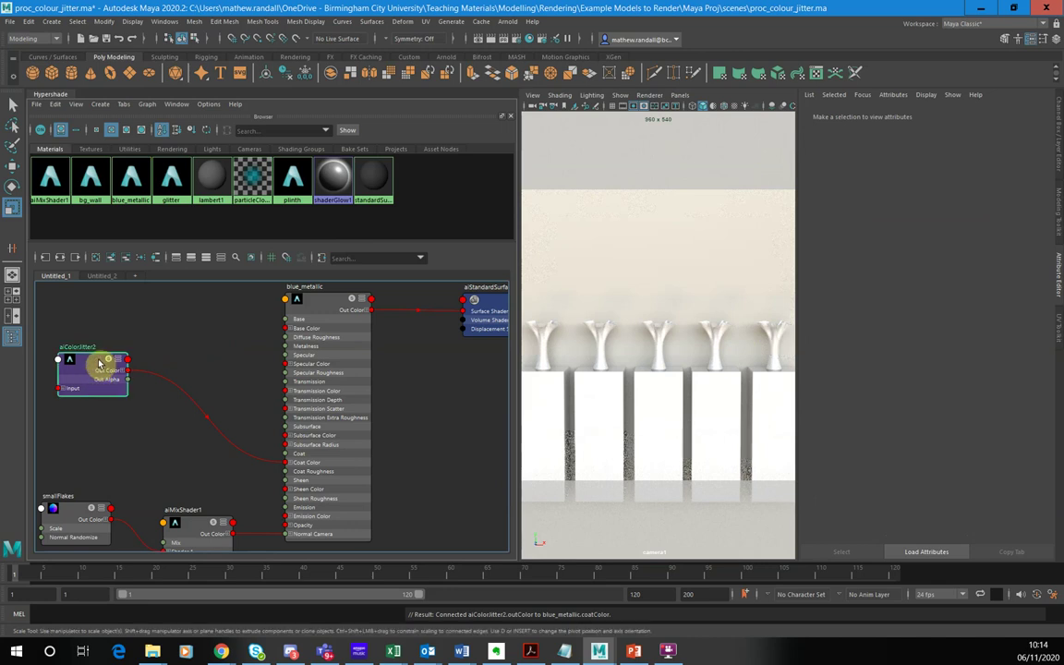
pyautogui.doubleClick(102, 370)
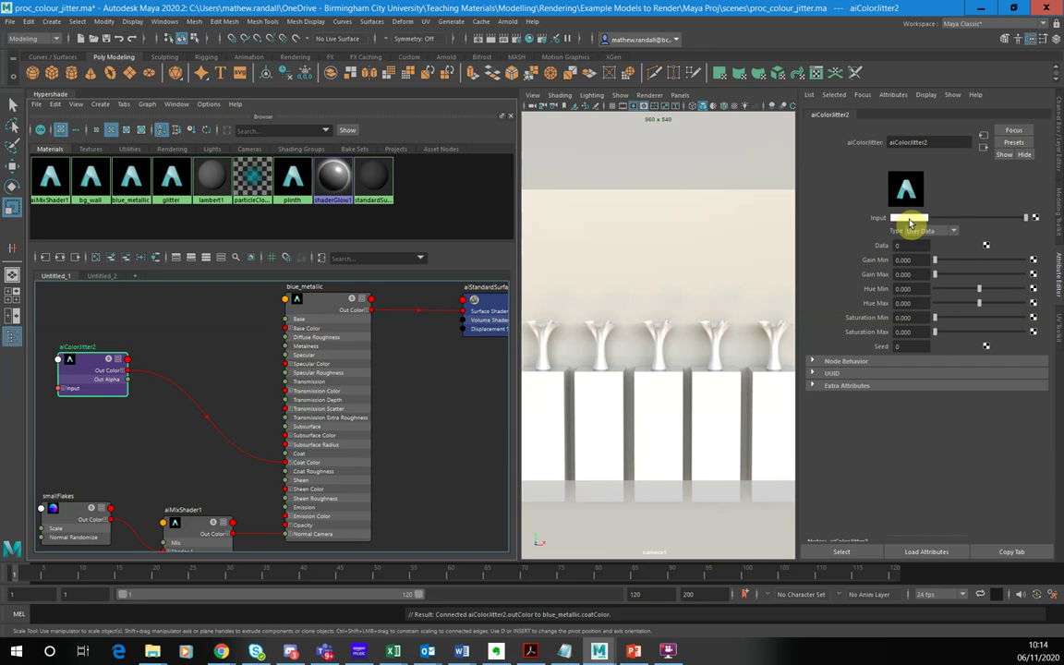
pyautogui.click(910, 221)
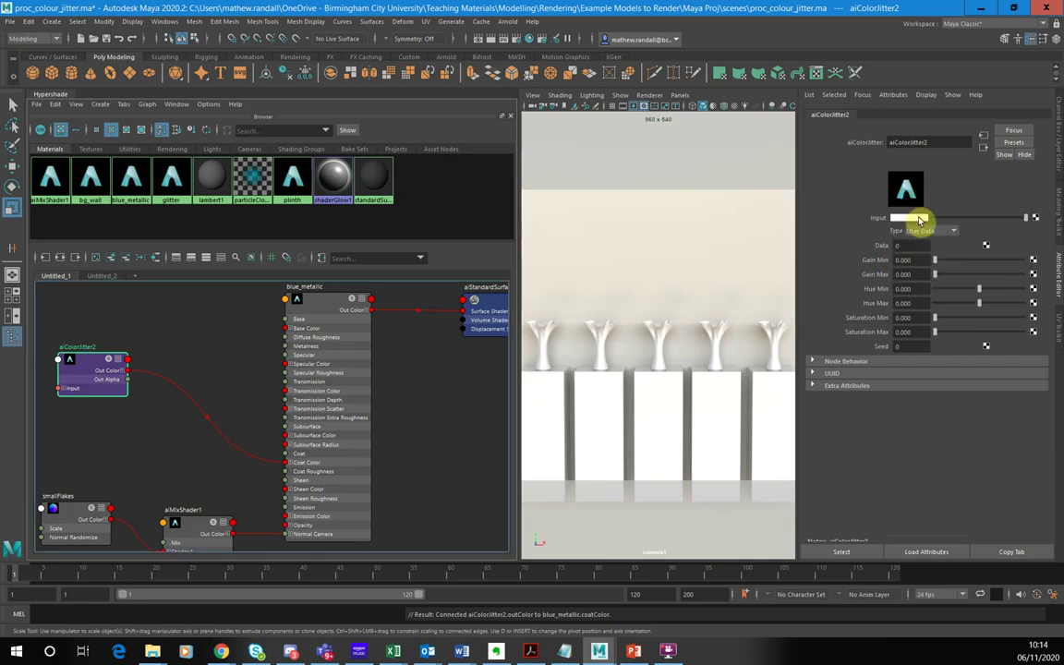
pyautogui.click(918, 222)
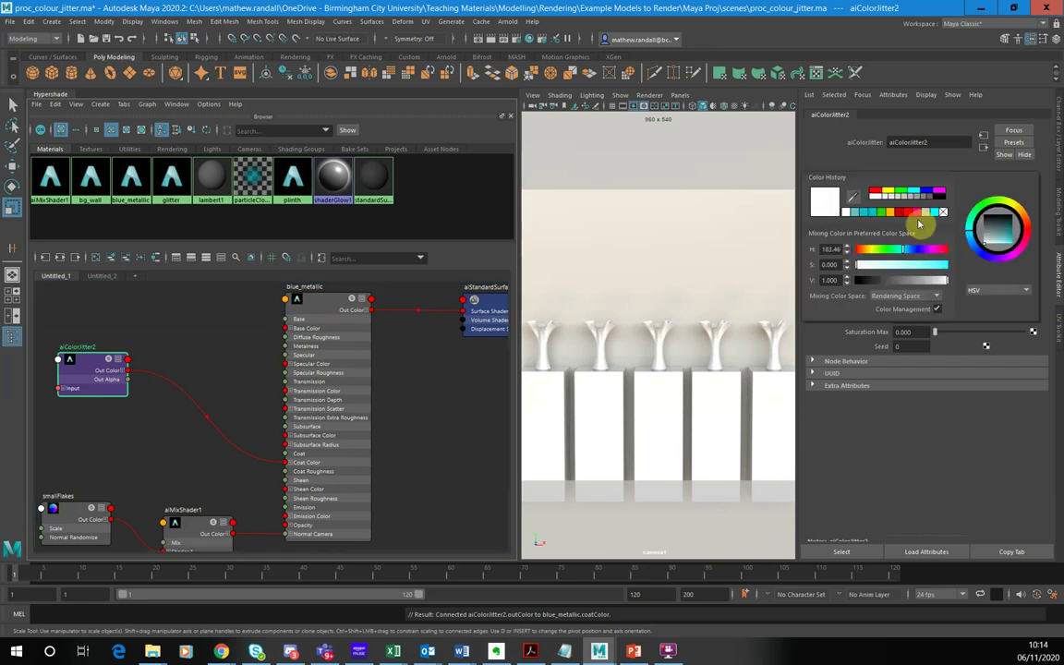
pyautogui.click(859, 213)
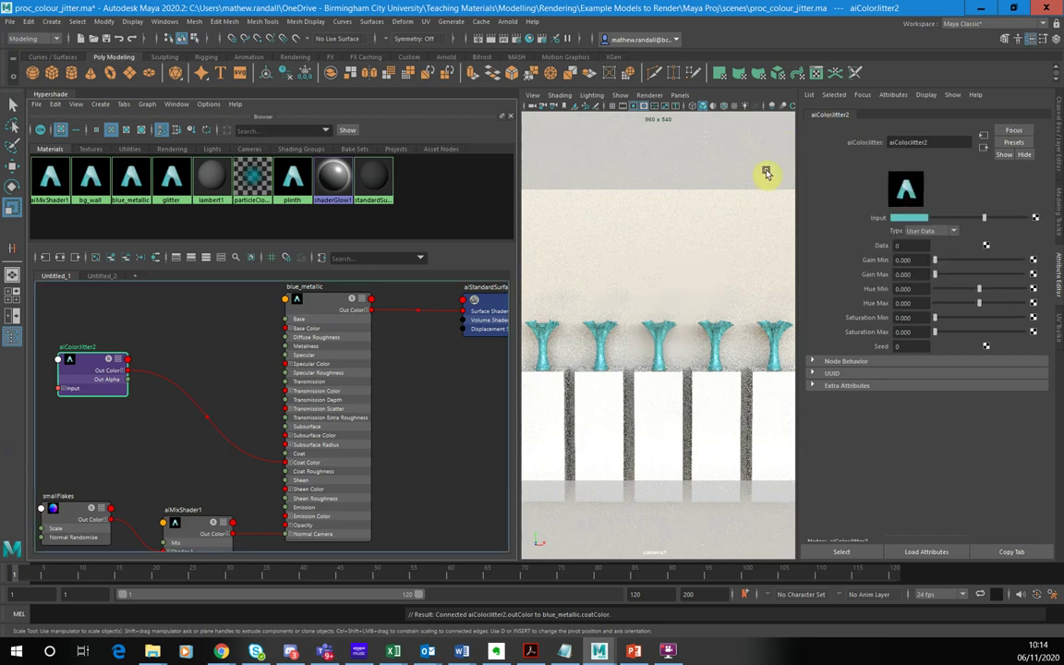
# Set the jitter Type to Object.
pyautogui.click(933, 232)
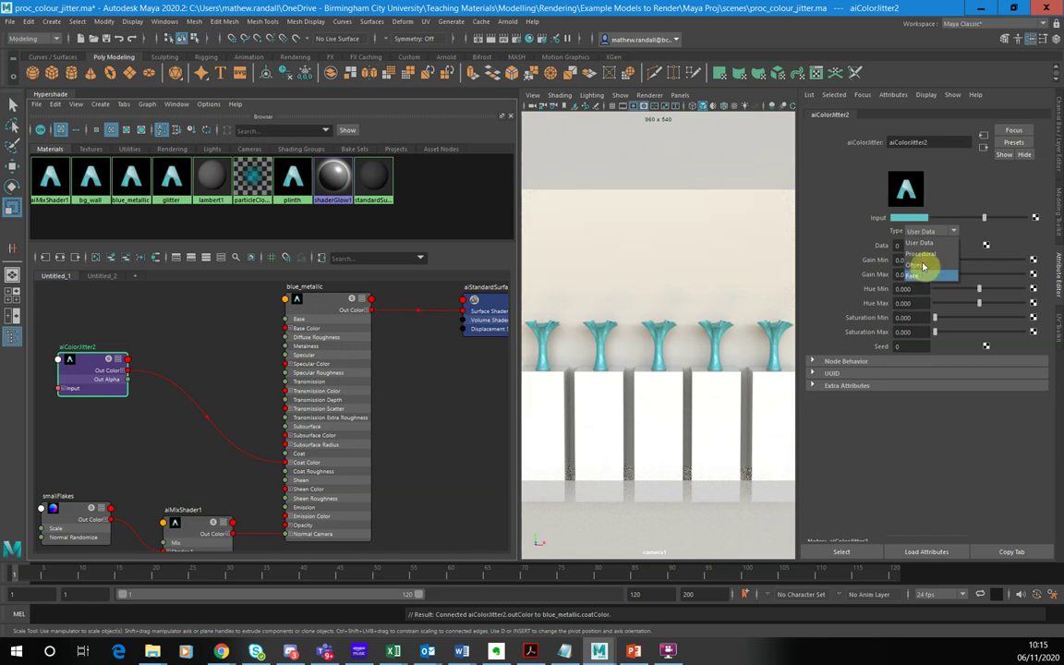
pyautogui.click(920, 267)
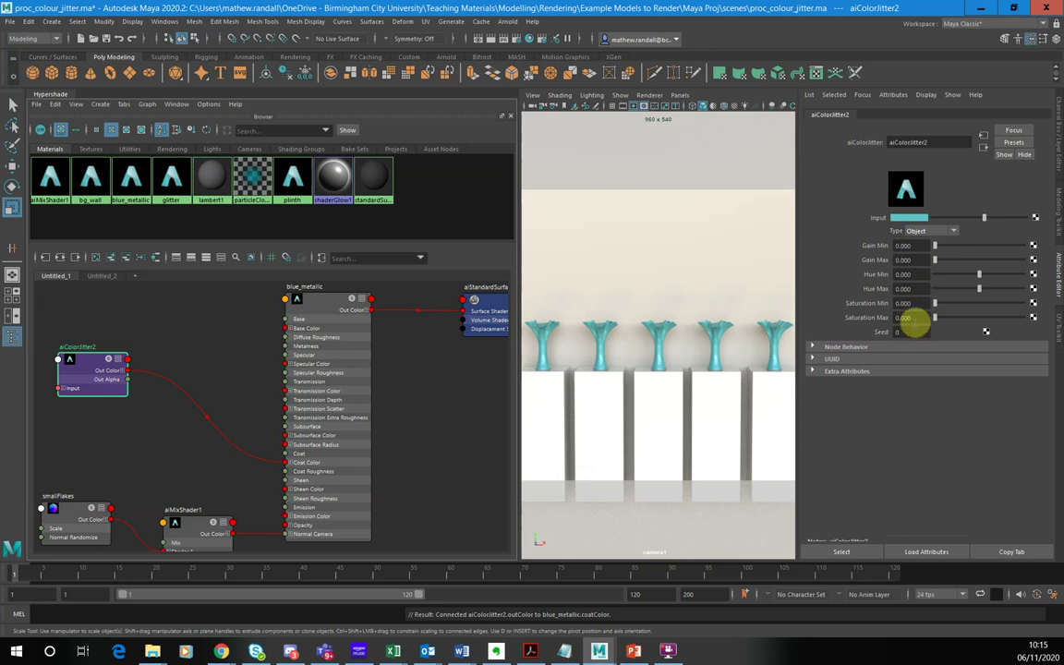
# Set the jitter hue range to Hue Min -0.5 and Hue Max 0.5.
pyautogui.click(917, 274)
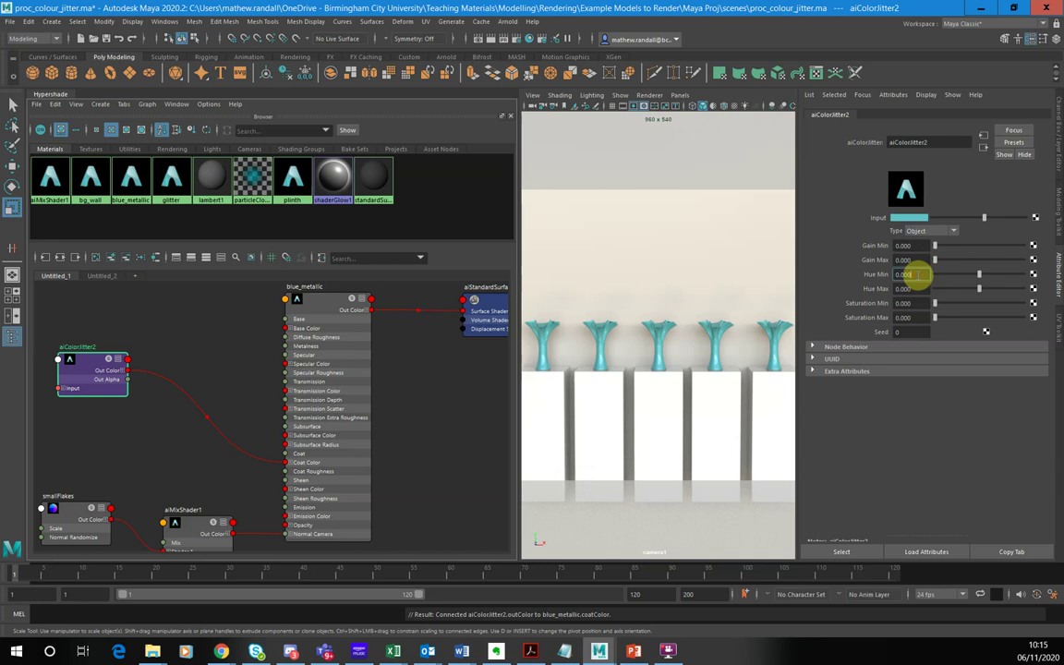
pyautogui.moveTo(921, 274); pyautogui.dragTo(887, 275)
pyautogui.write('-0.5')
pyautogui.press('Return')
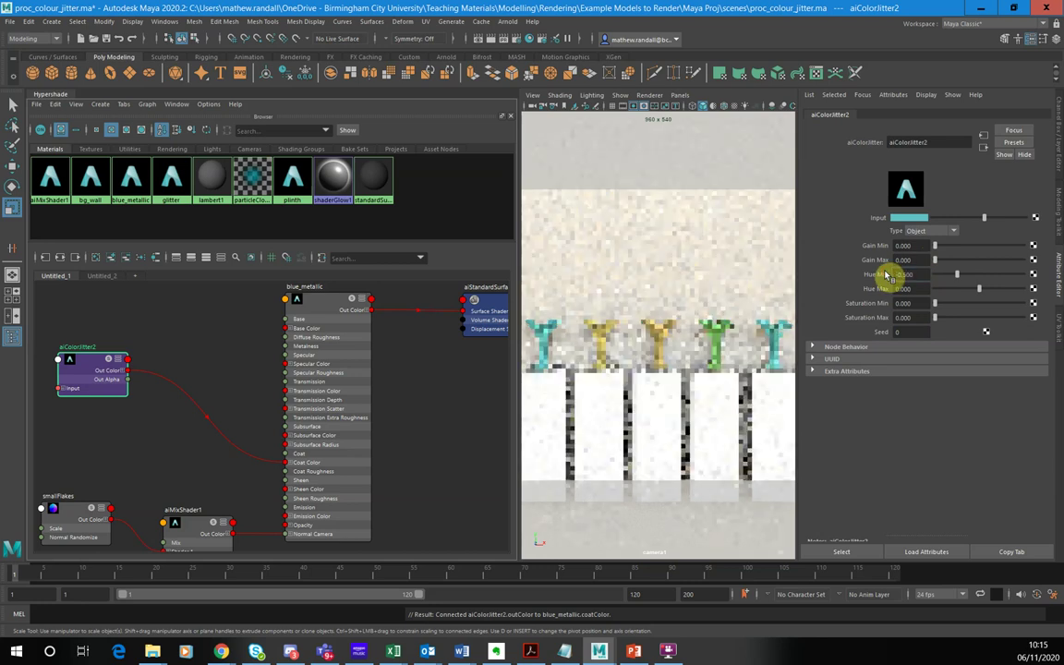
pyautogui.moveTo(915, 287); pyautogui.dragTo(890, 288)
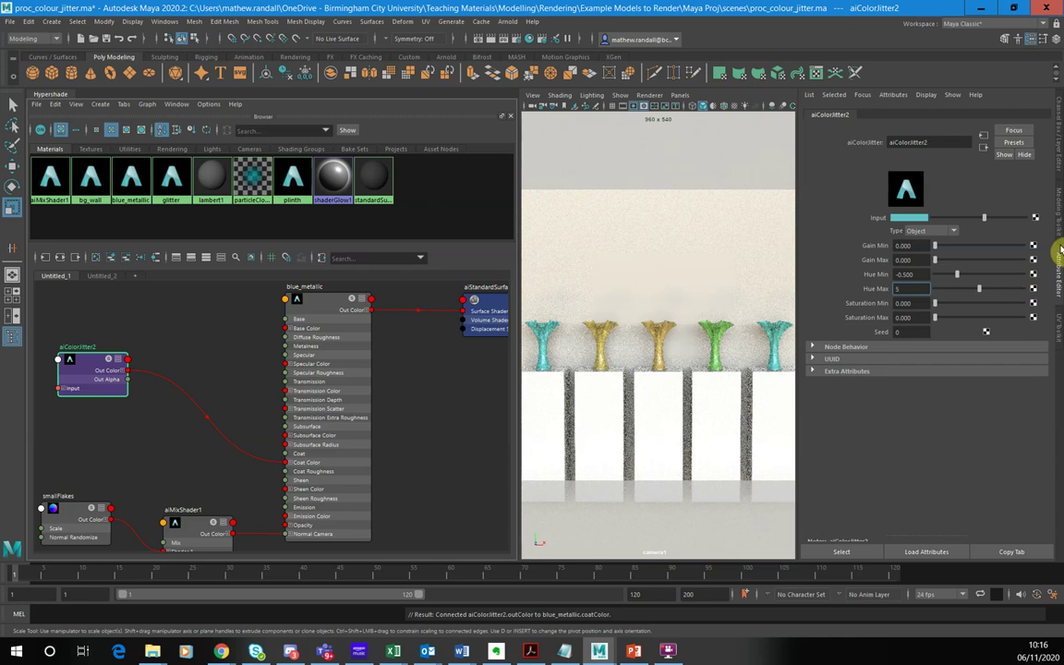
pyautogui.press('Return')
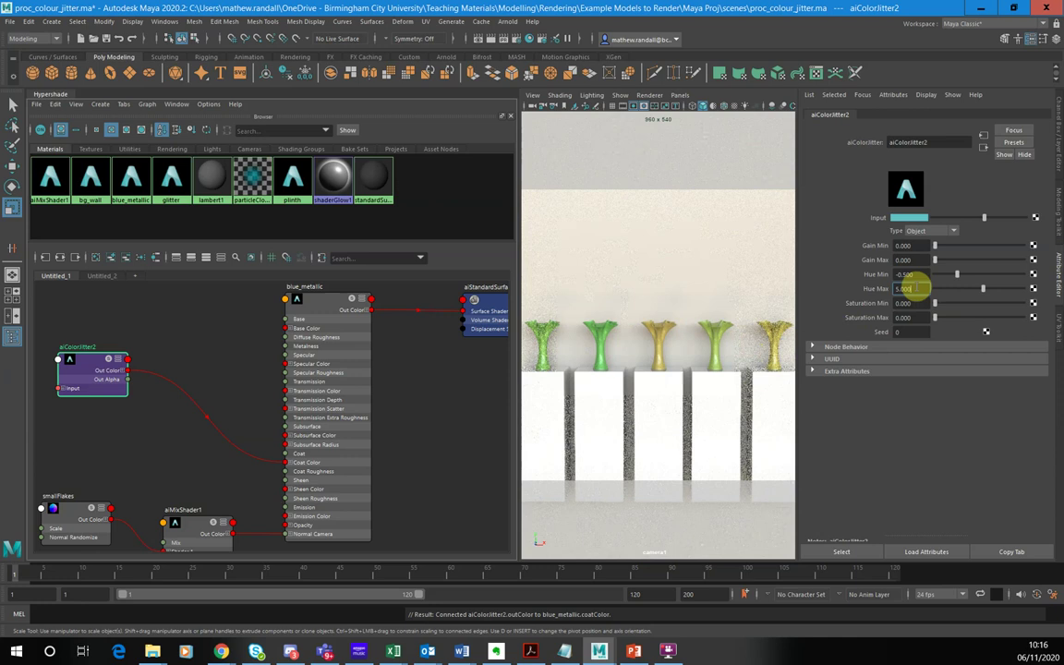
pyautogui.doubleClick(896, 290)
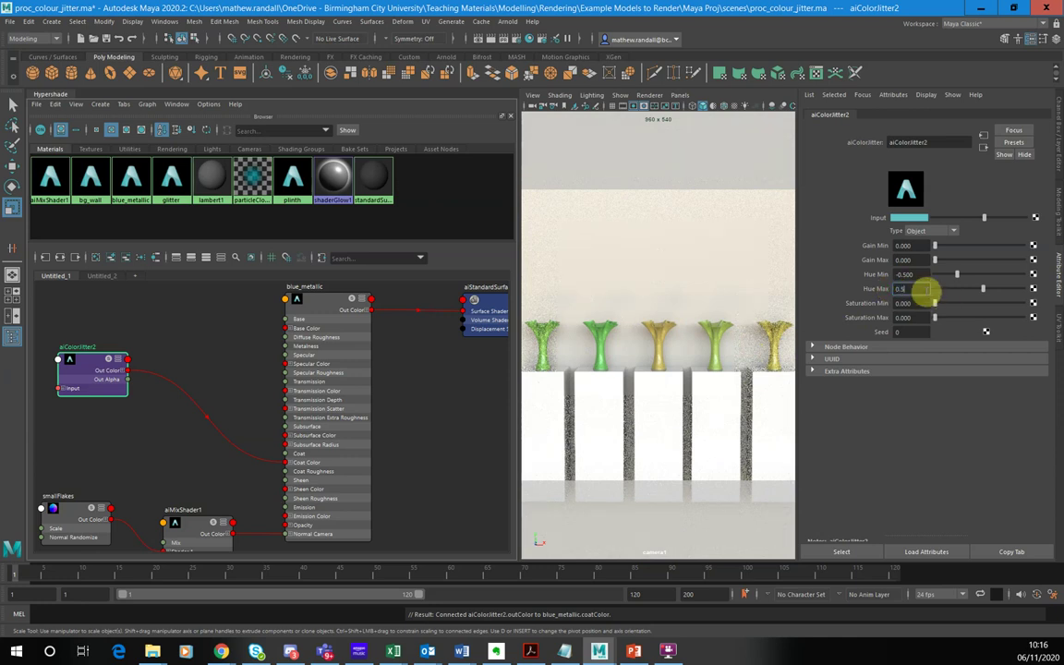
pyautogui.write('0.5')
pyautogui.press('Return')
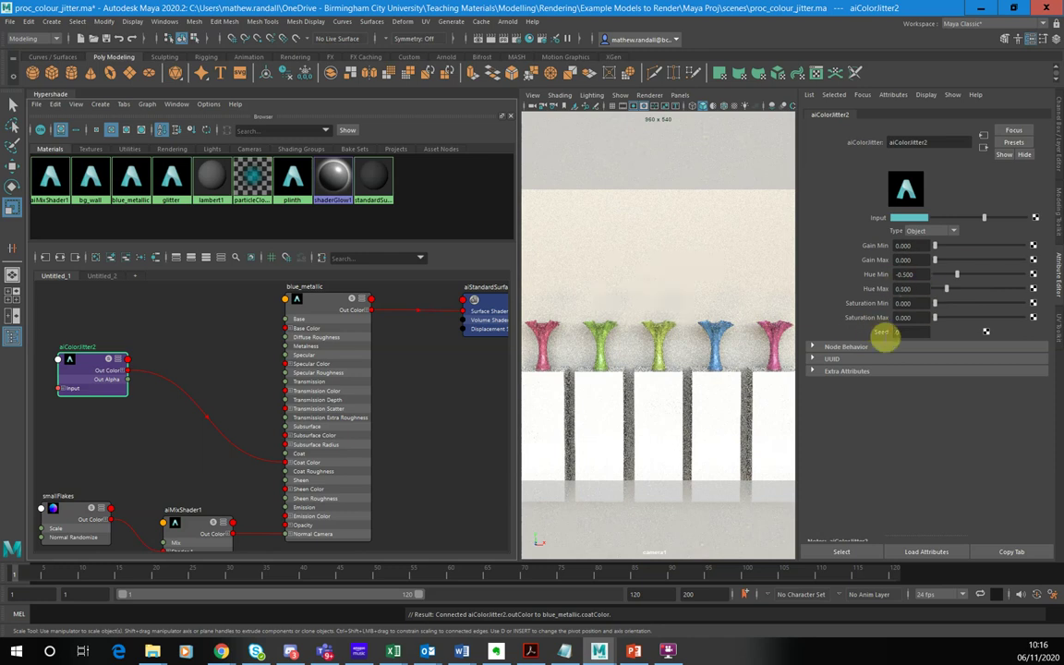
pyautogui.click(902, 333)
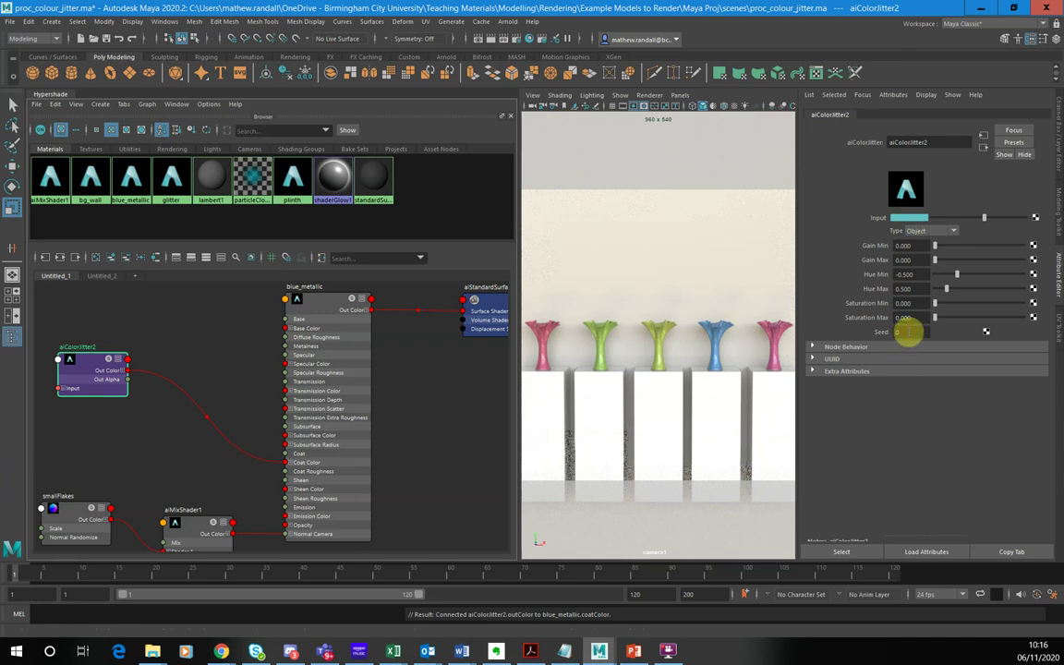
# Change the jitter Seed to 10 to reshuffle the vase colours.
pyautogui.click(901, 333)
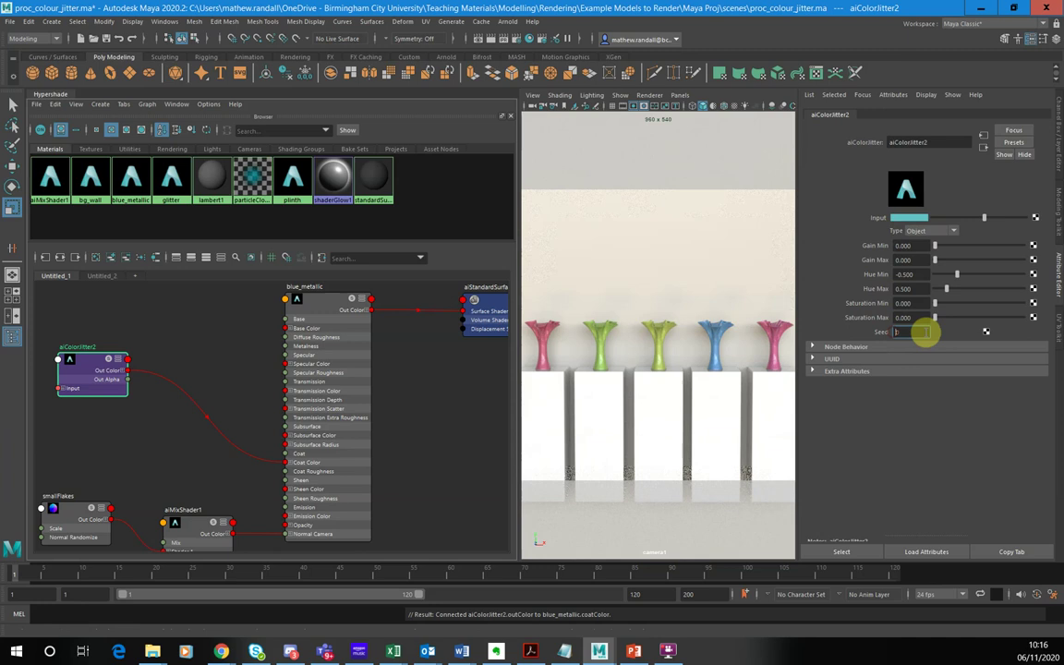
pyautogui.write('5')
pyautogui.press('Return')
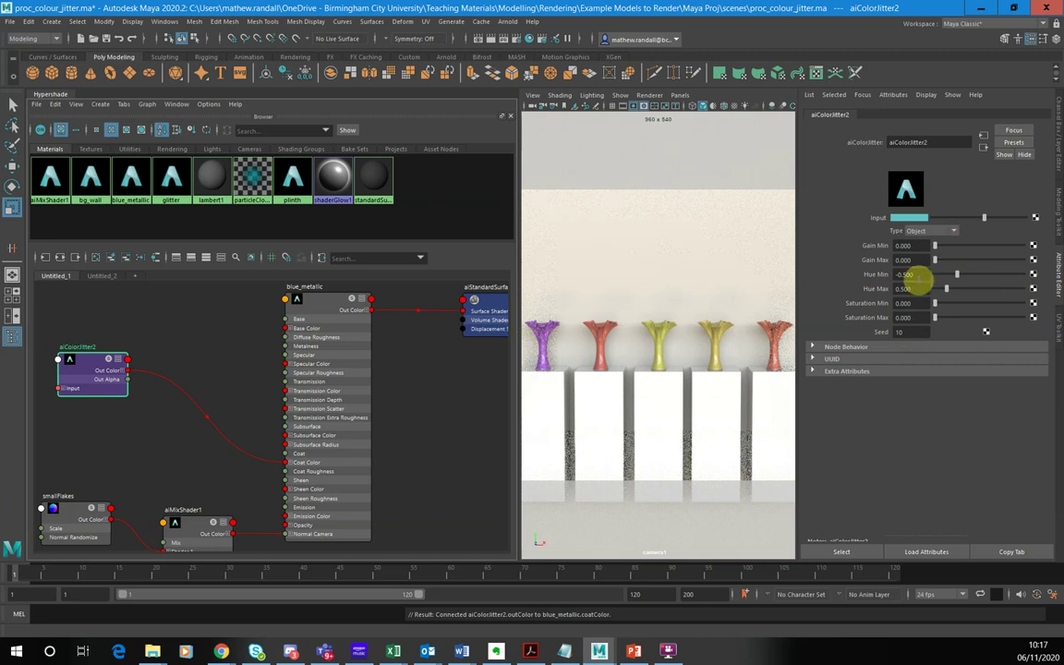
# Reset Hue Min and Hue Max to 0.
pyautogui.doubleClick(916, 275)
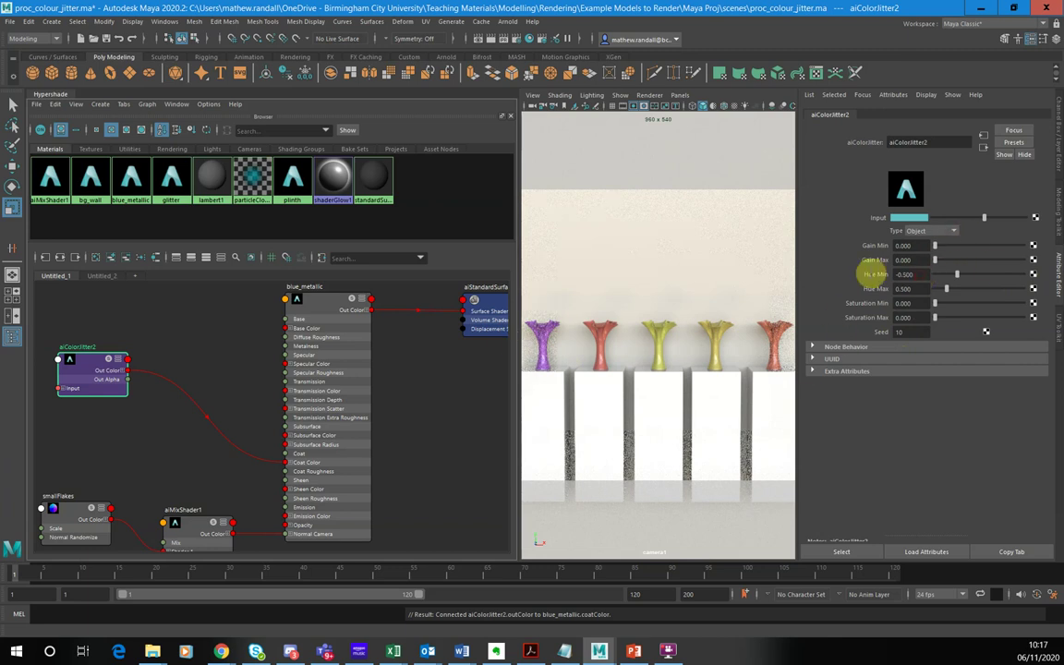
pyautogui.write('0')
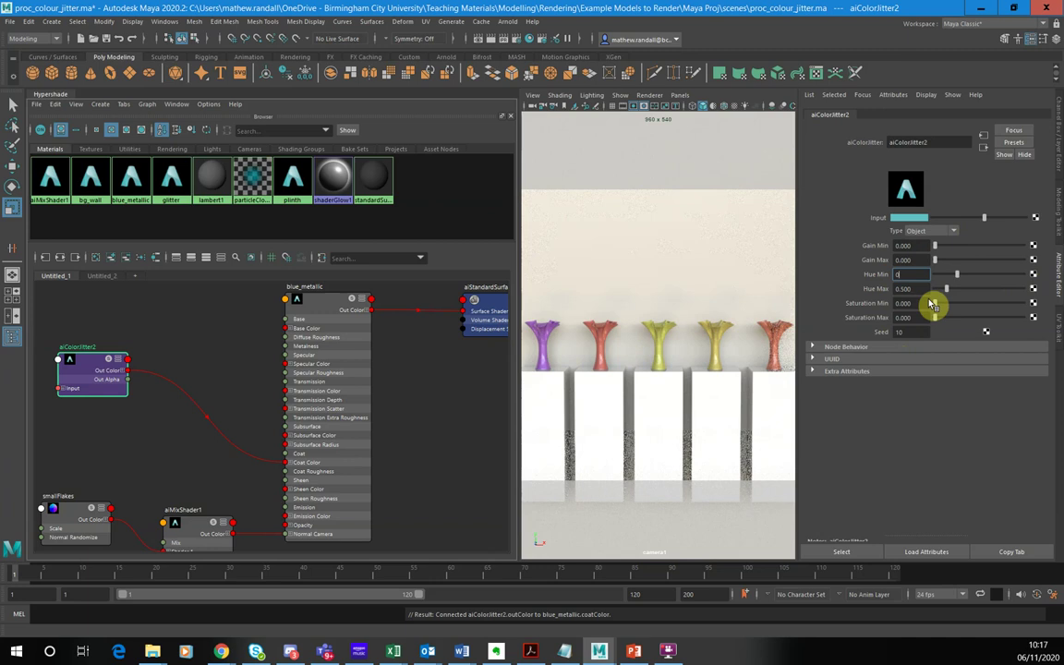
pyautogui.press('Return')
pyautogui.click(922, 289)
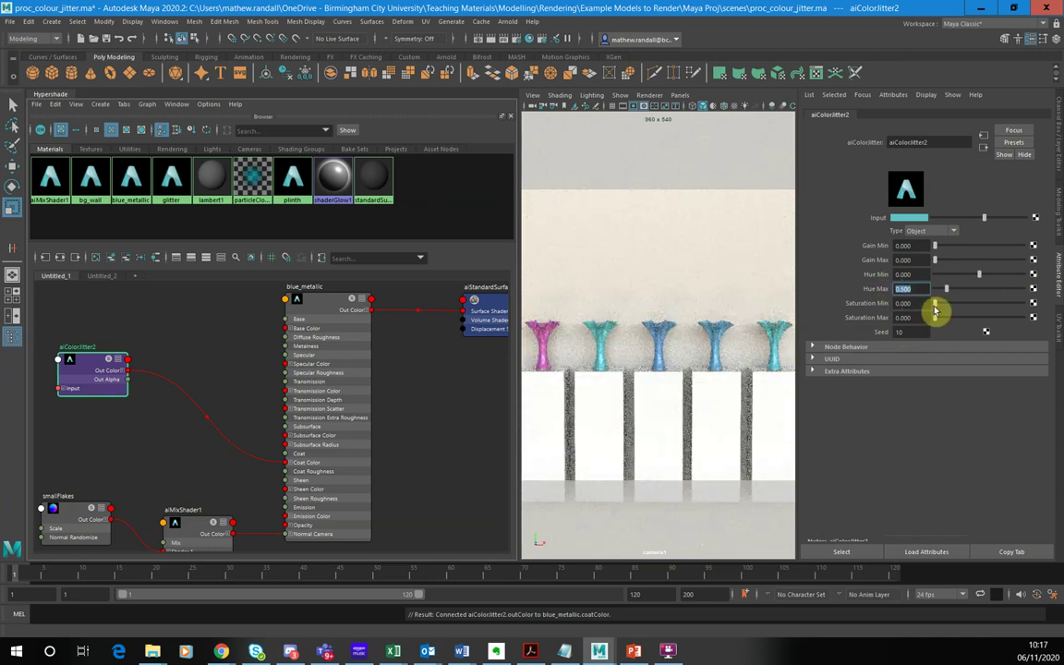
pyautogui.write('0')
pyautogui.press('Return')
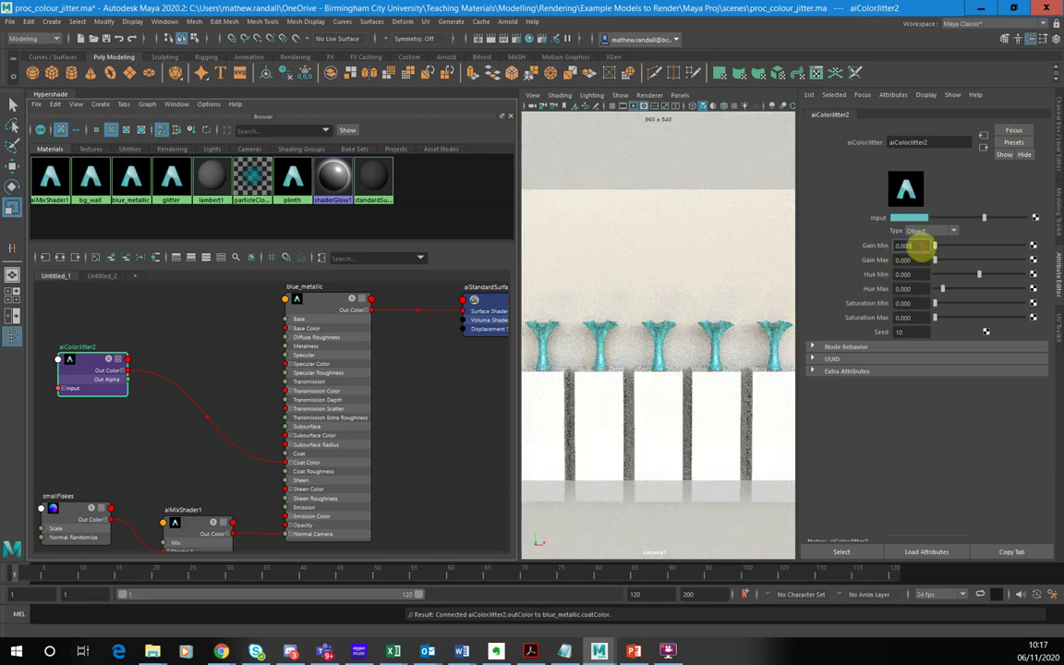
# Set the jitter Gain Min to -0.5.
pyautogui.click(885, 245)
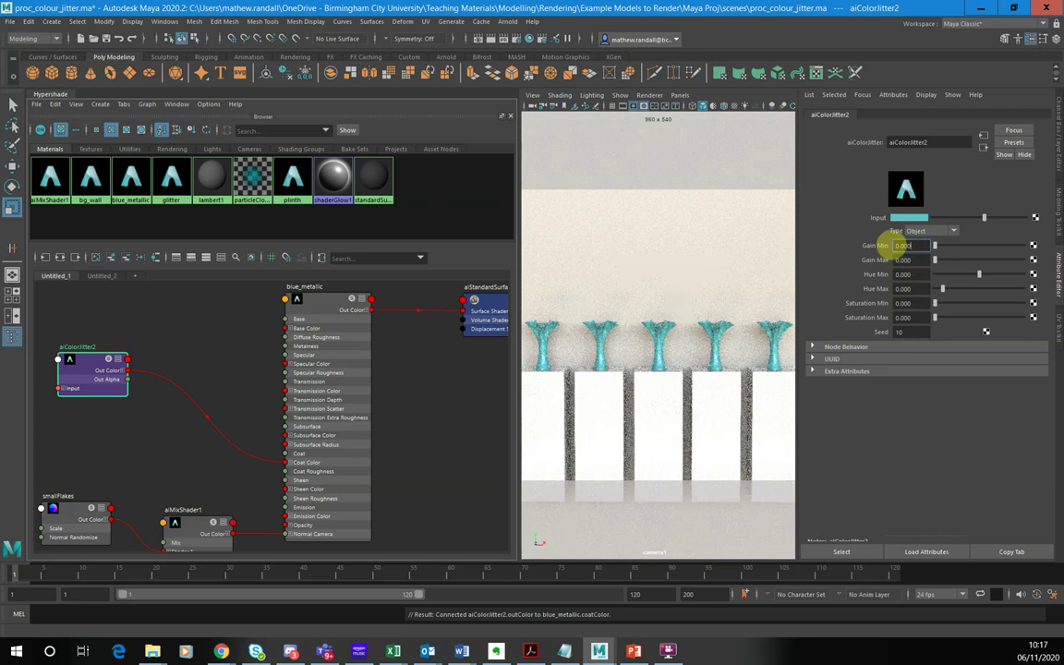
pyautogui.doubleClick(903, 247)
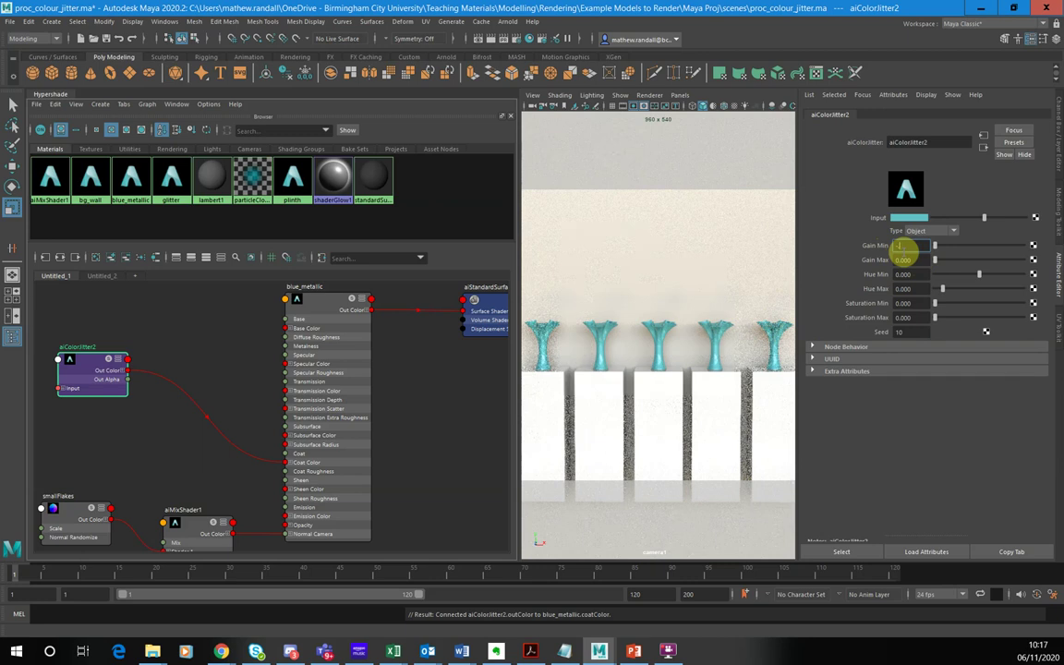
pyautogui.write('-0.5')
pyautogui.press('Return')
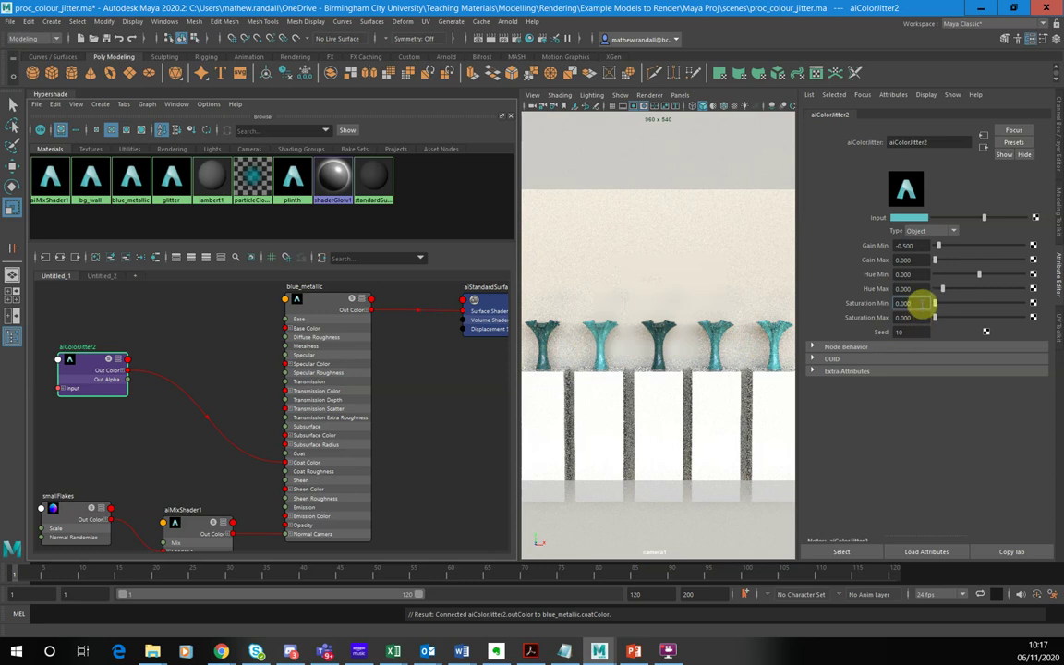
# Enter 0.5 as the jitter's Saturation Min.
pyautogui.moveTo(923, 304); pyautogui.dragTo(887, 303)
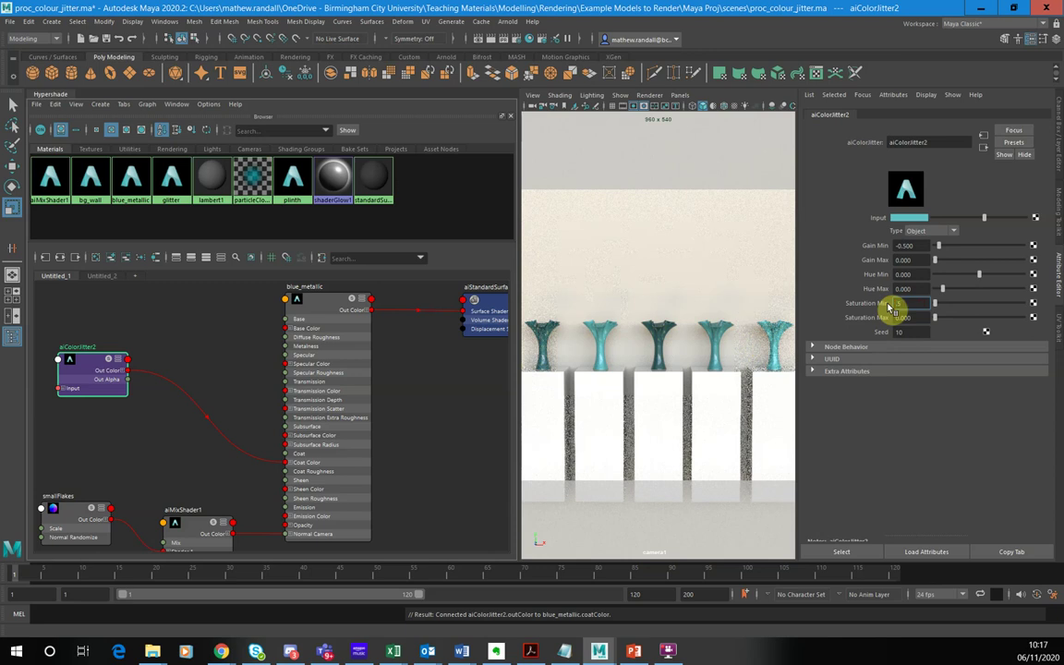
pyautogui.write('0.5')
pyautogui.press('Return')
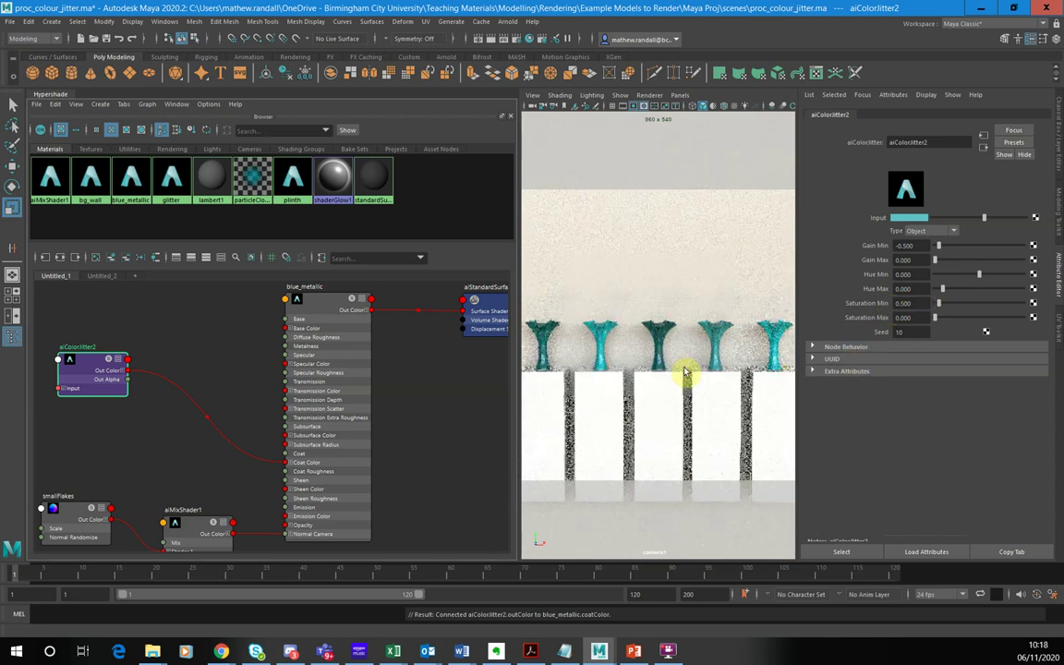